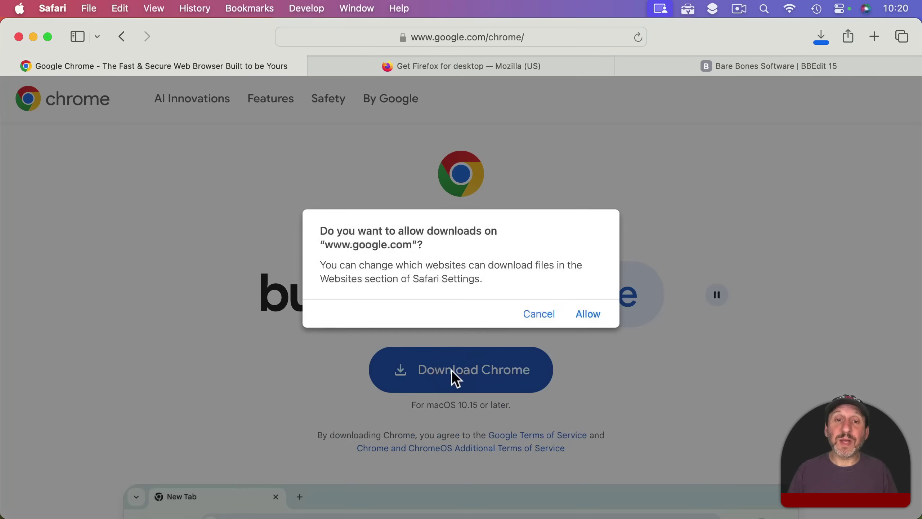
left_click(590, 314)
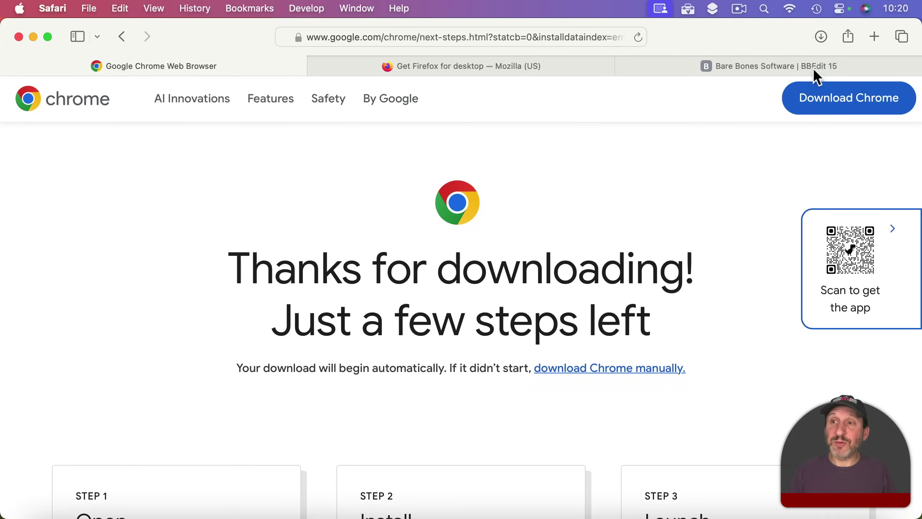
left_click(818, 35)
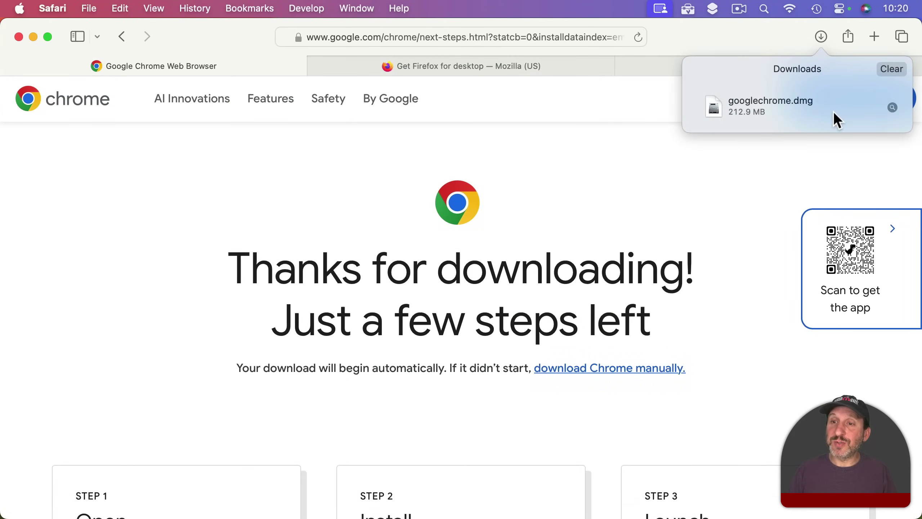
left_click(894, 109)
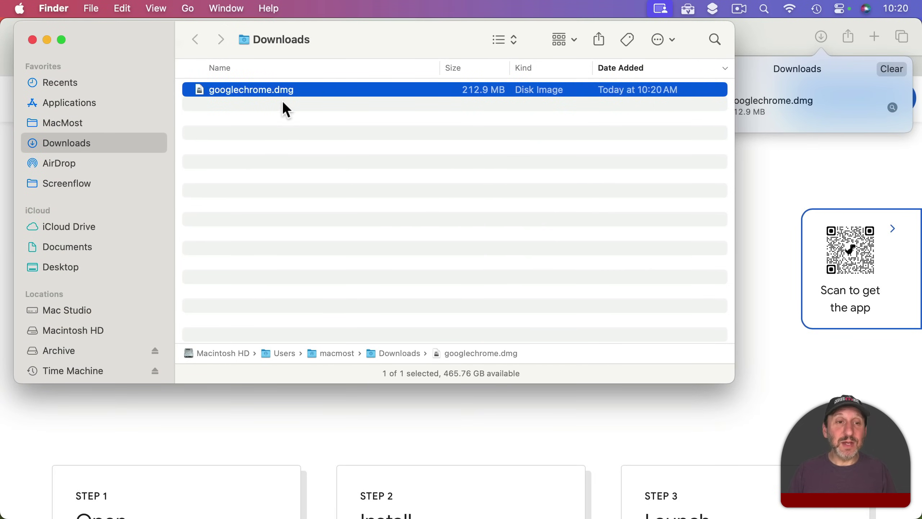
Open the googlechrome.dmg disk image from Downloads and move its window so the mounted volumes in the sidebar can be checked
left_click(263, 104)
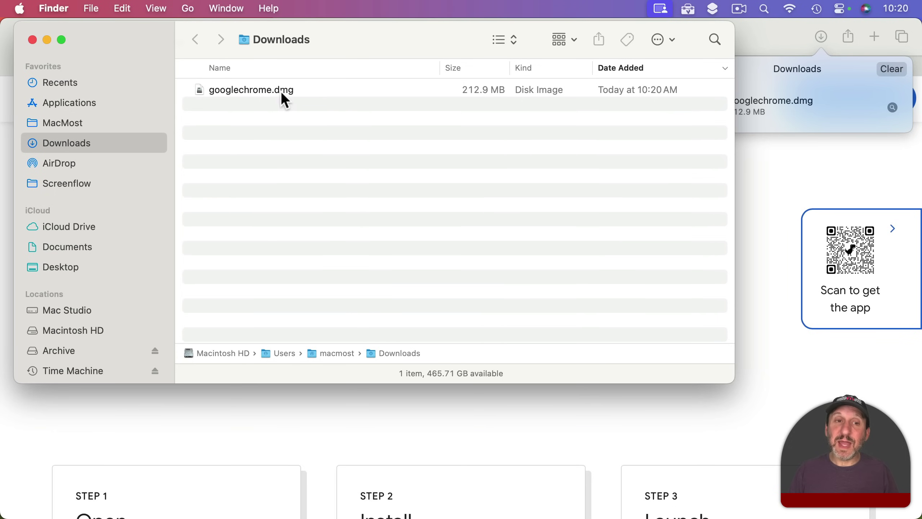
left_click(246, 87)
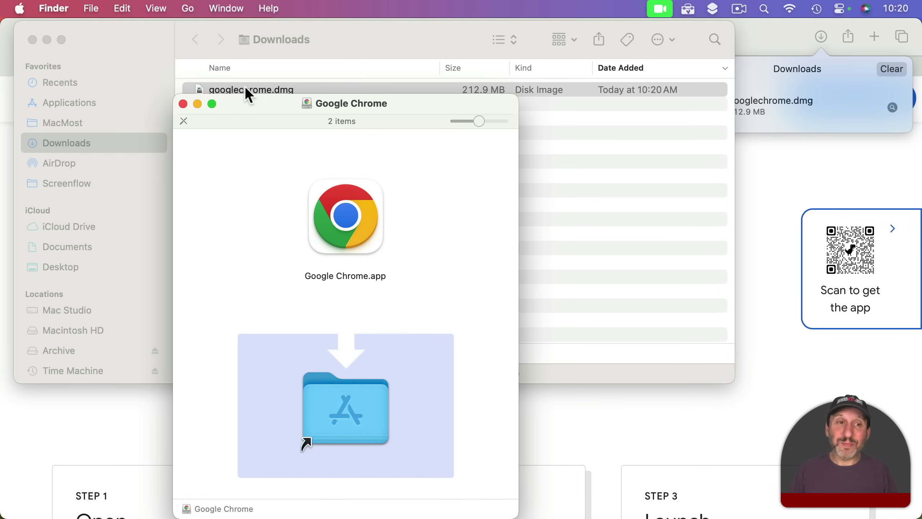
left_click_drag(268, 98, 338, 43)
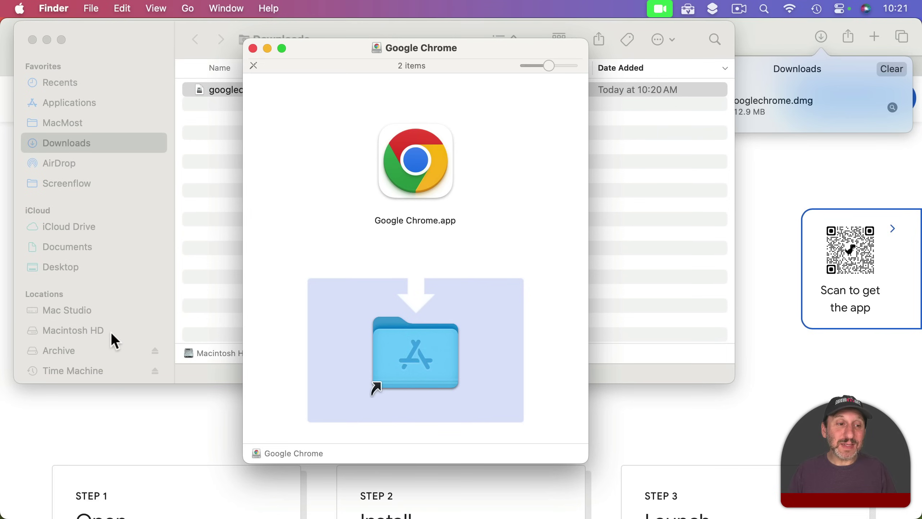
scroll(109, 343, "down", 1)
scroll(110, 343, "down", 4)
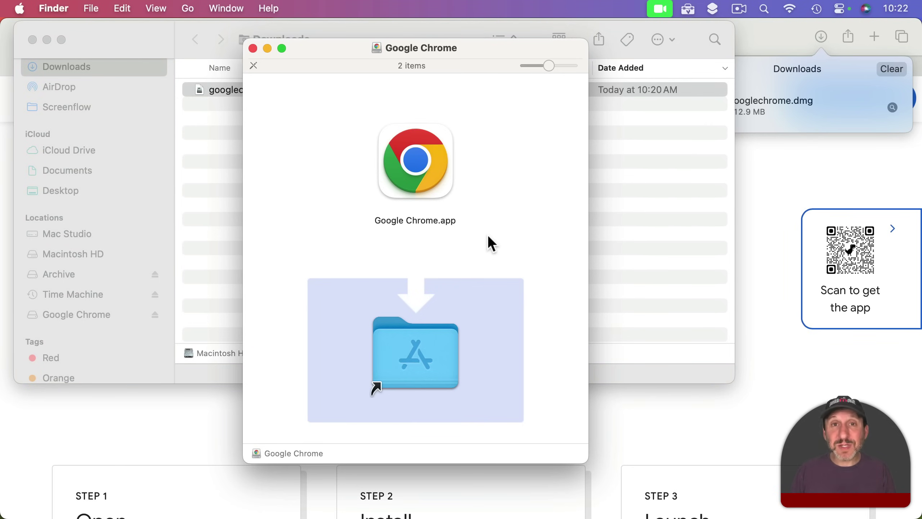
left_click(414, 159)
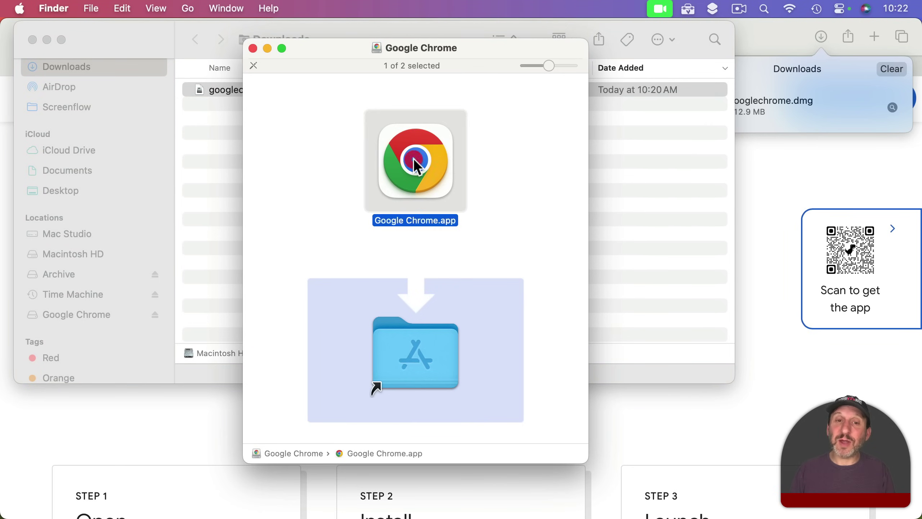
left_click(528, 162)
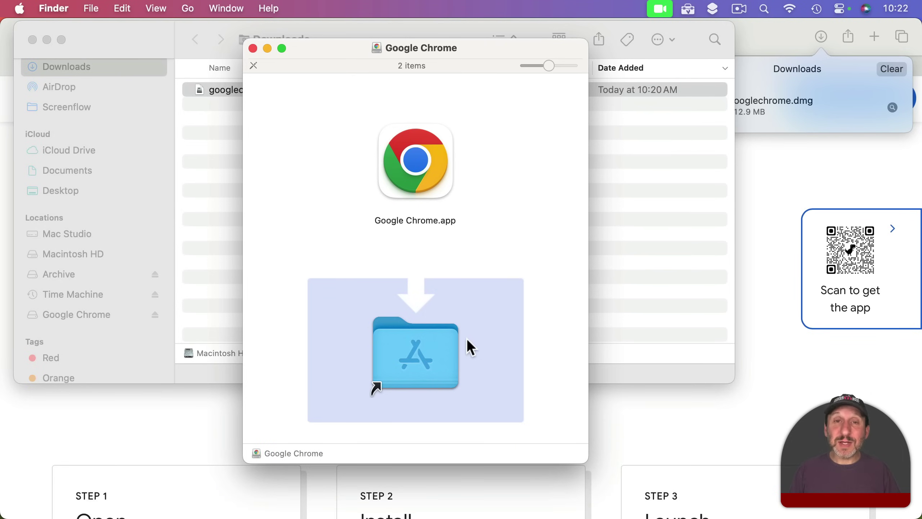
Examine the info of the Applications alias in the disk image and the folder it opens, closing both windows
left_click(413, 354)
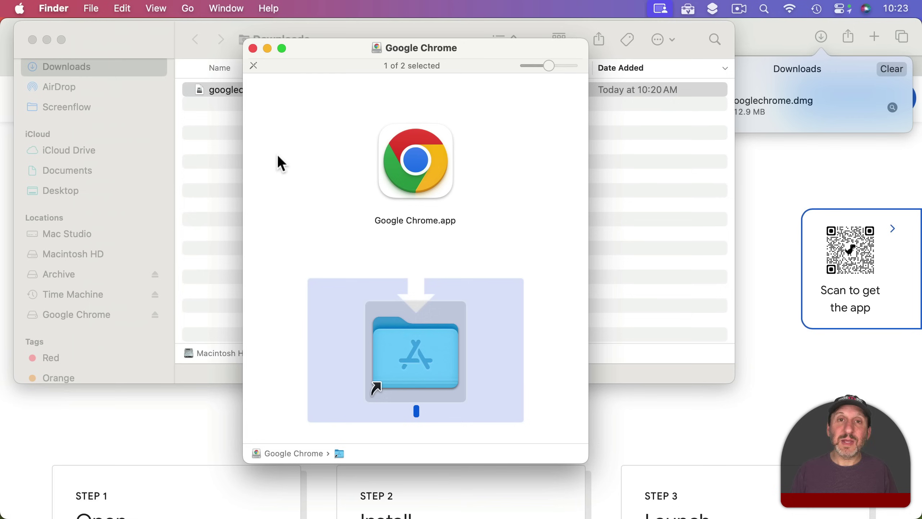
left_click(91, 9)
left_click(132, 165)
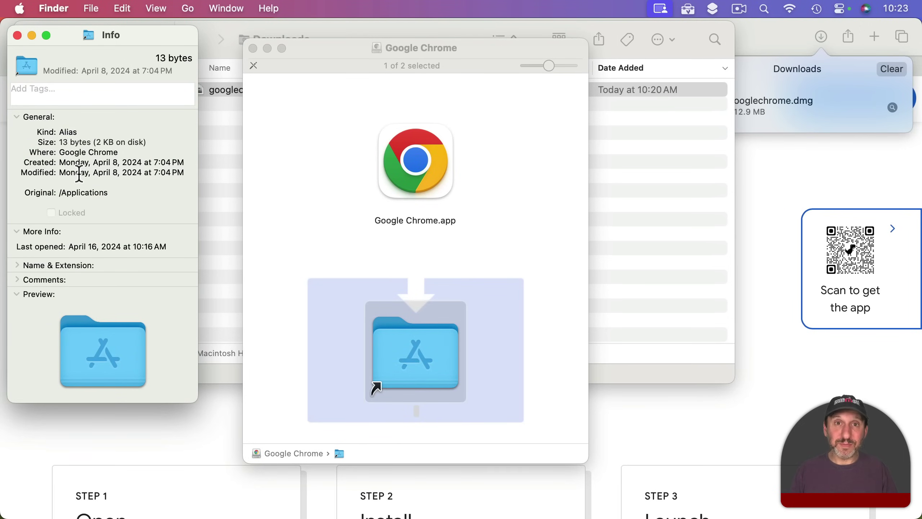
left_click(17, 35)
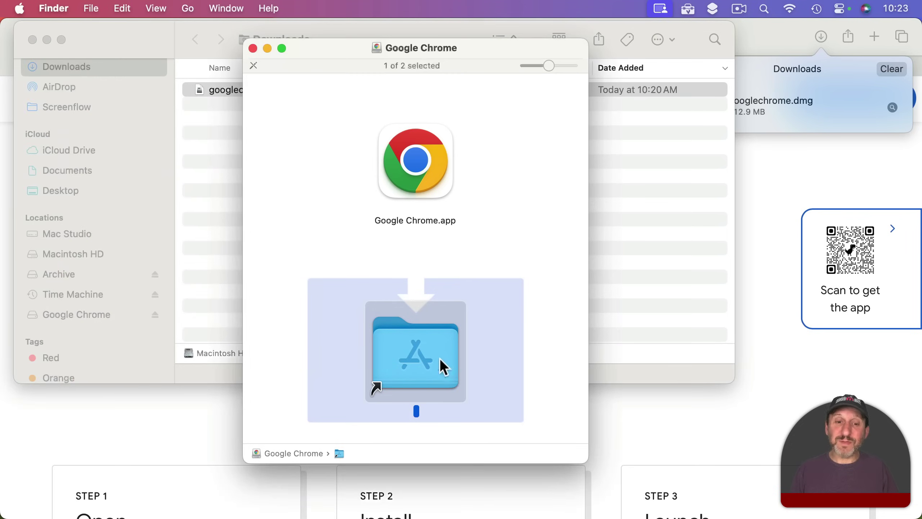
double_click(414, 349)
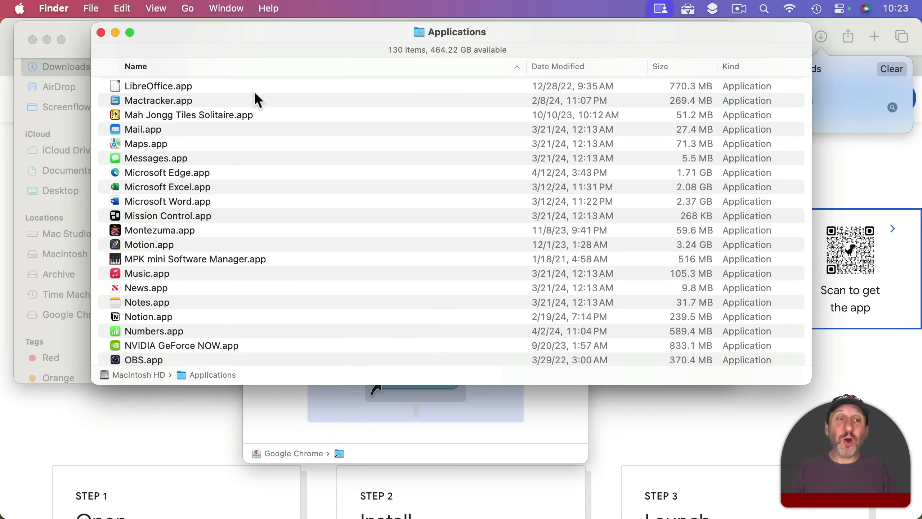
left_click(101, 33)
Bring the Downloads Finder window forward and switch it to the Applications folder
left_click(135, 44)
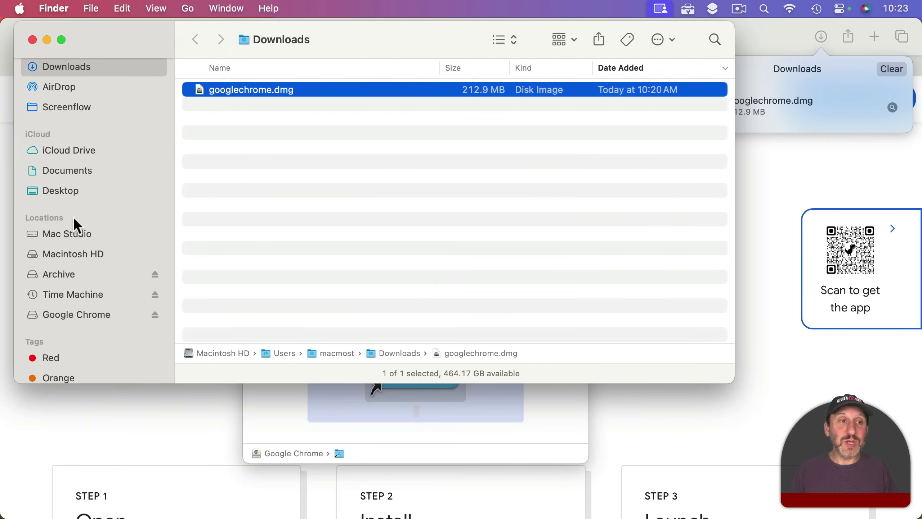
scroll(76, 116, "up", 4)
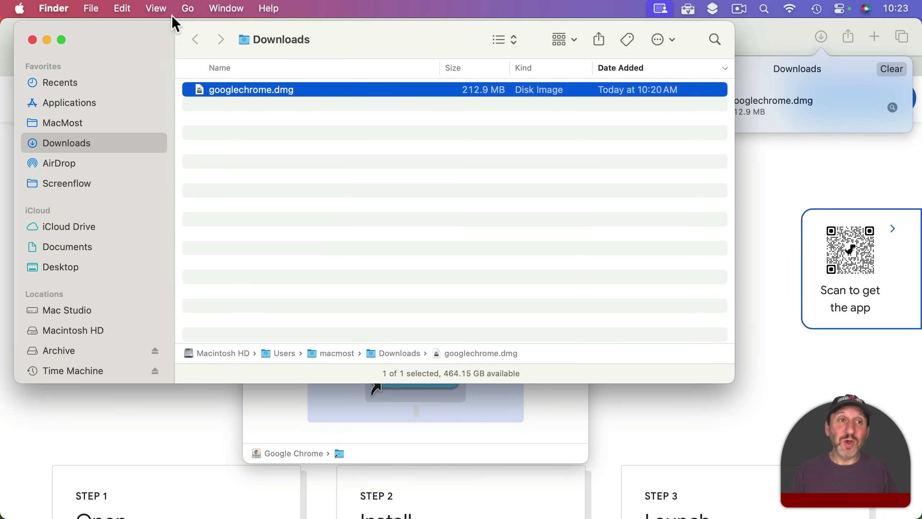
left_click(179, 8)
left_click(219, 242)
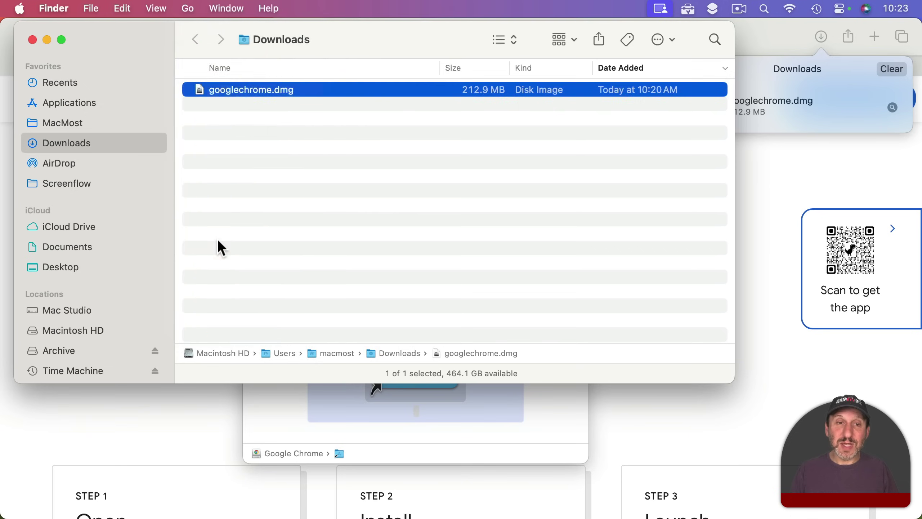
Bring the Google Chrome disk image window forward and select Google Chrome.app
left_click(455, 432)
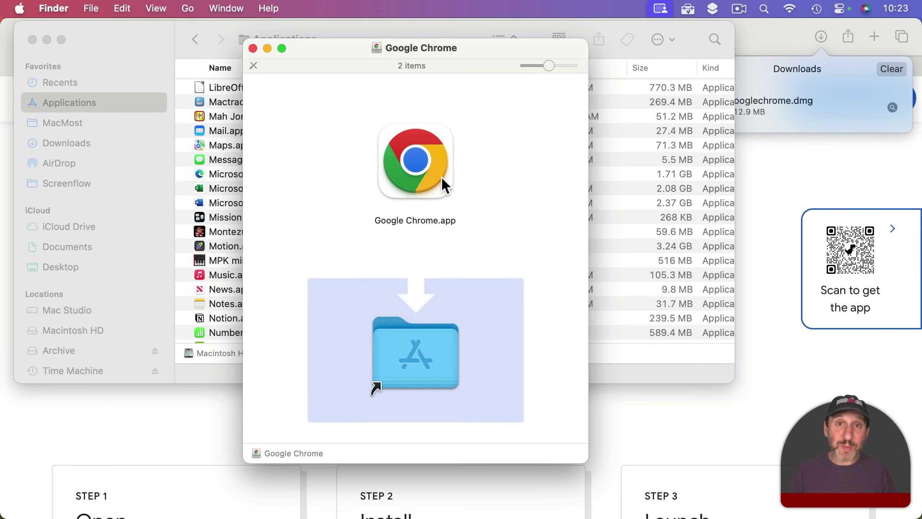
mouse_move(426, 169)
left_mouse_down()
mouse_move(419, 151)
mouse_move(407, 163)
mouse_move(215, 111)
mouse_move(424, 167)
left_mouse_up()
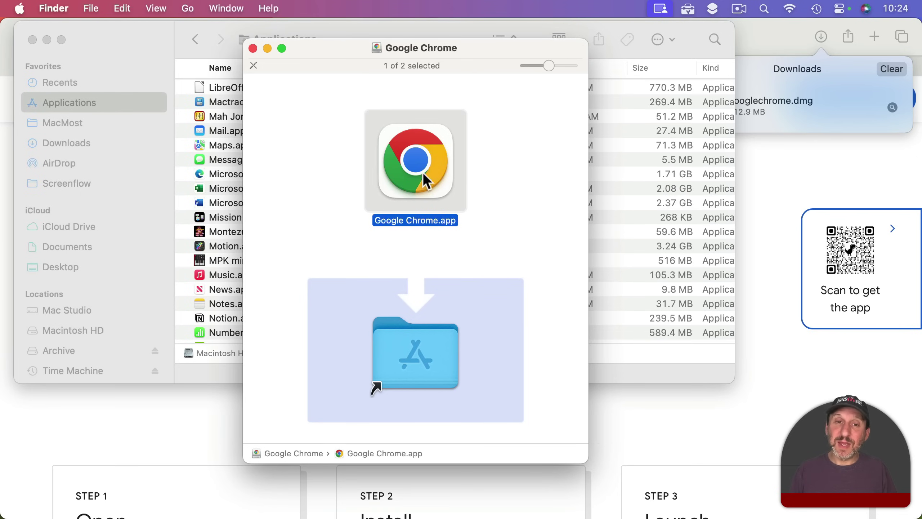
left_click_drag(417, 160, 458, 182)
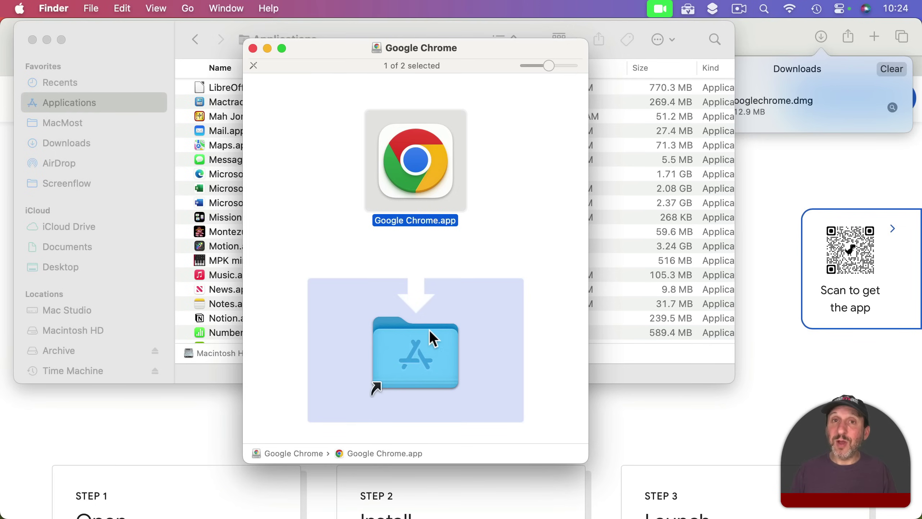
Close the Google Chrome disk image window and eject the Google Chrome volume
left_click(252, 48)
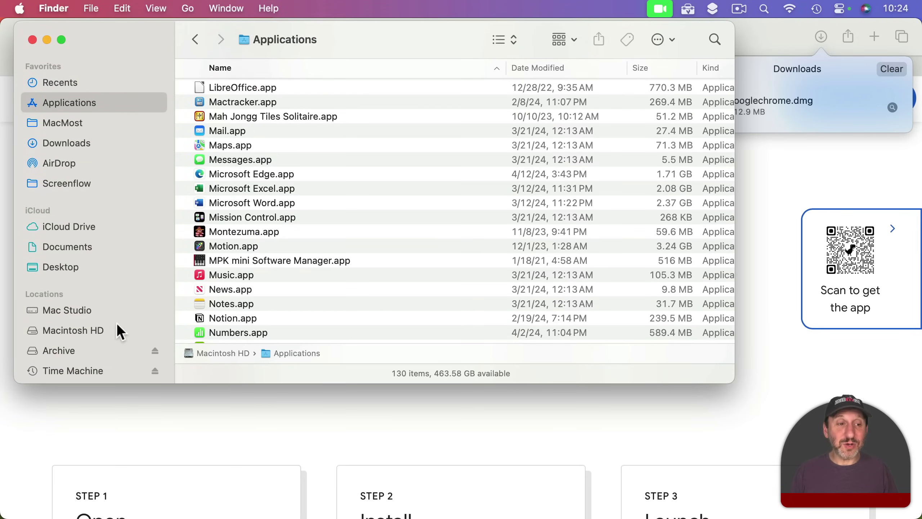
scroll(117, 323, "down", 5)
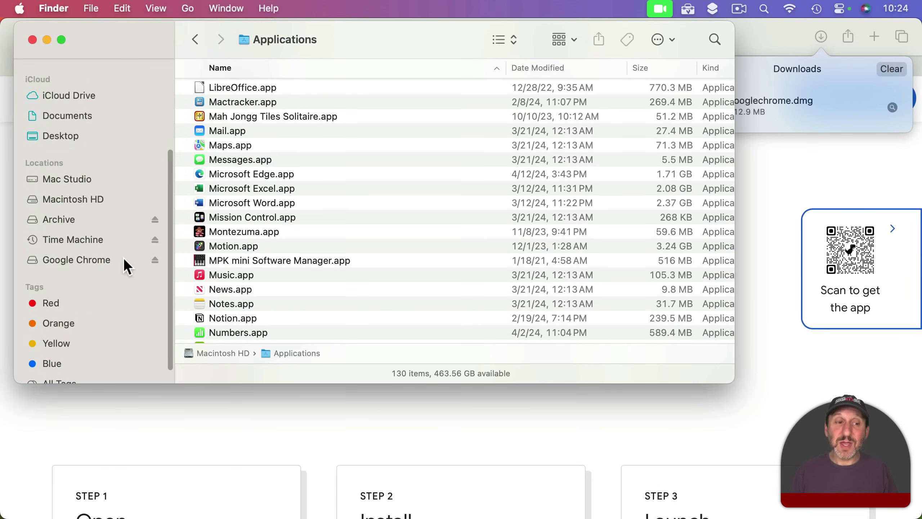
left_click(155, 259)
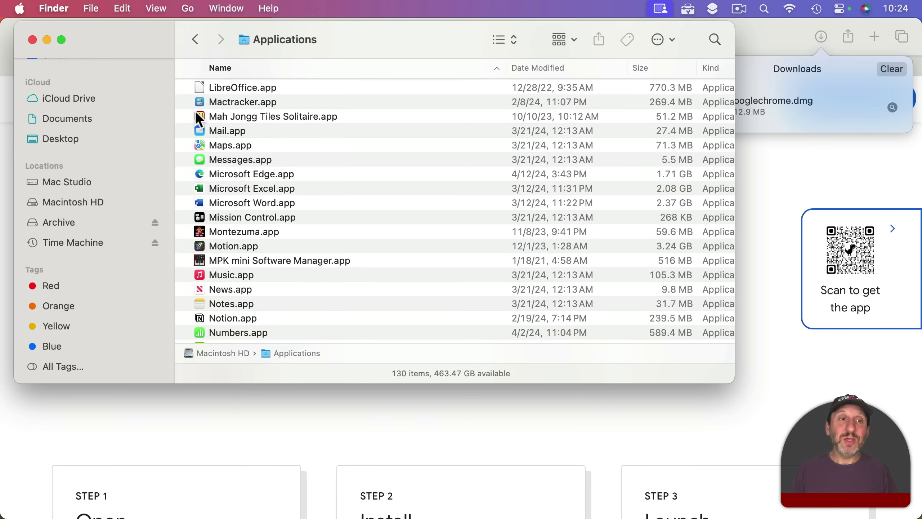
Go to the Downloads folder and move googlechrome.dmg to the Trash
left_click(188, 8)
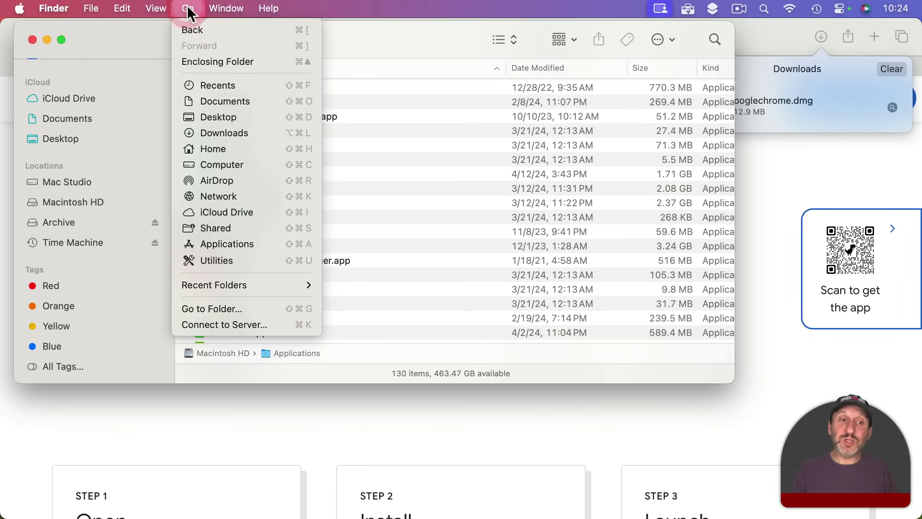
left_click(219, 131)
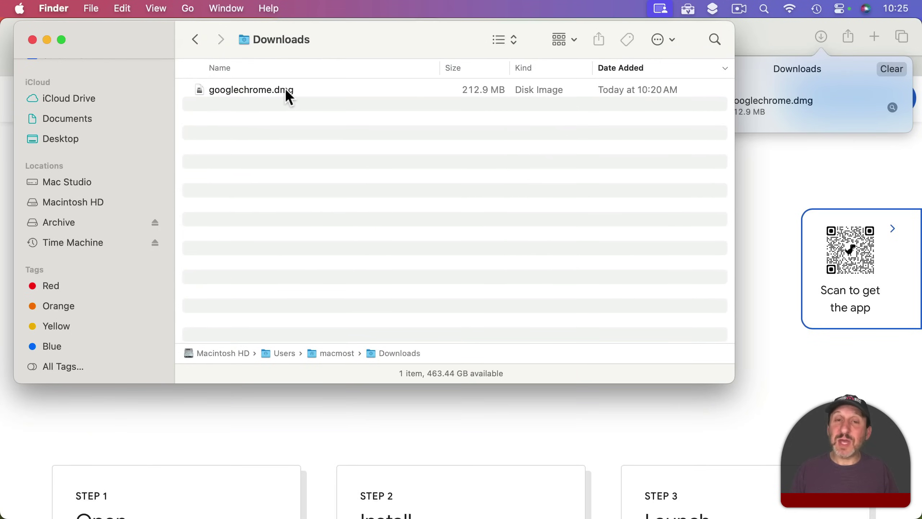
left_click(251, 90)
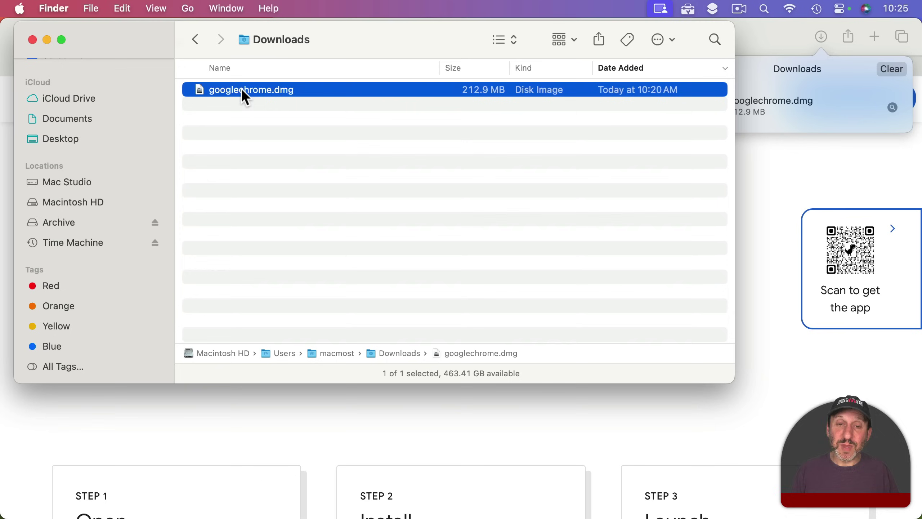
left_click_drag(259, 102, 882, 509)
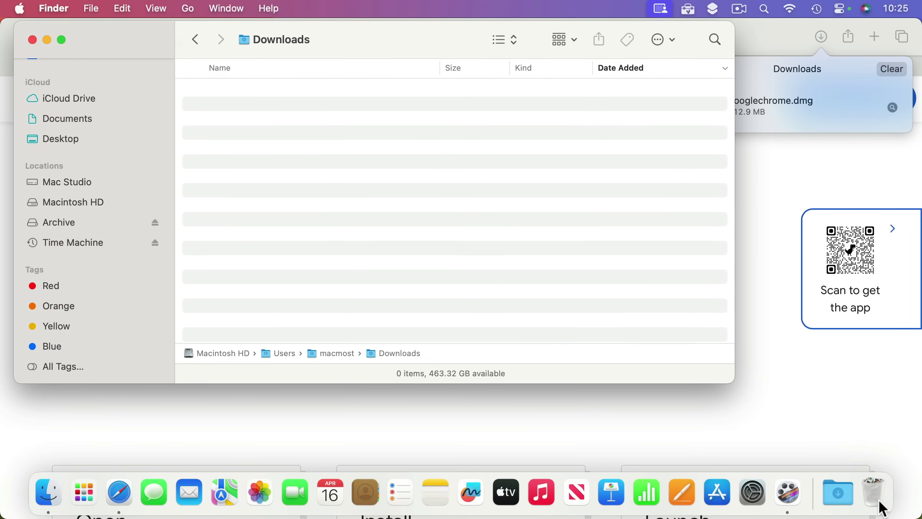
left_click(53, 8)
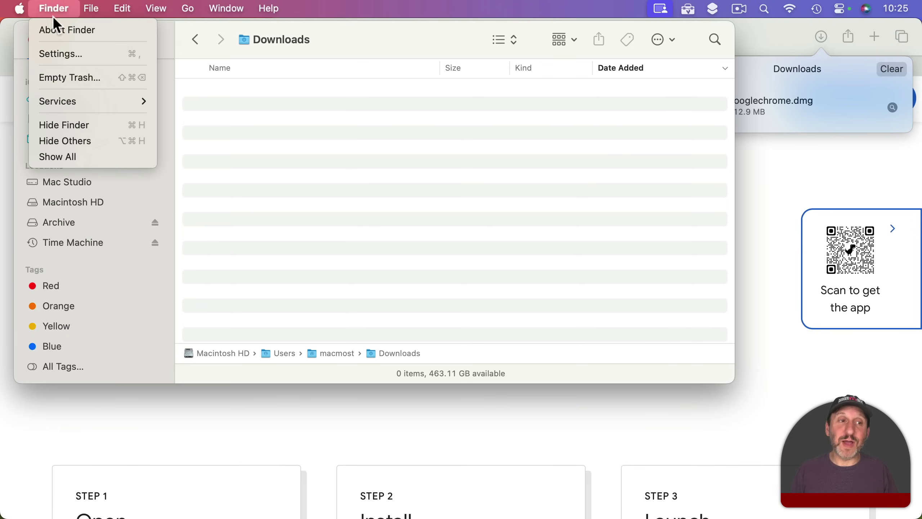
left_click(65, 4)
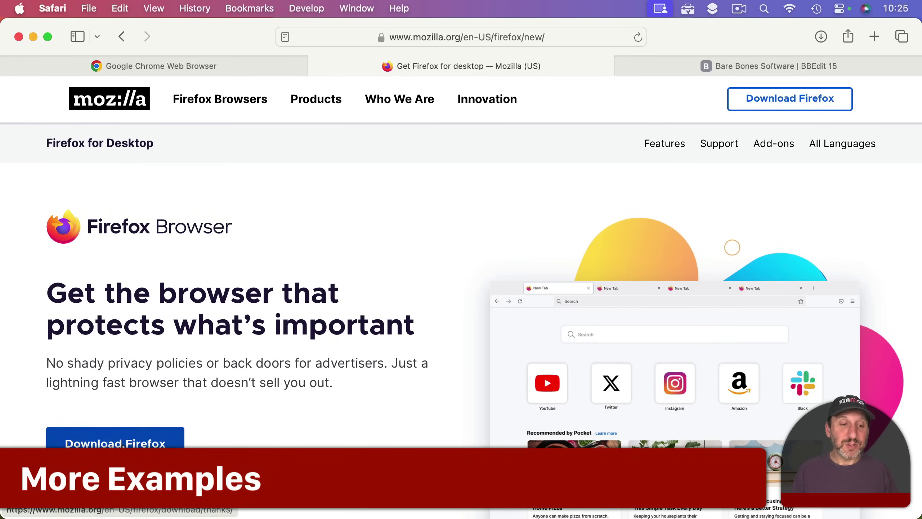
Download Firefox from mozilla.org, allowing the site's downloads, and reveal Firefox 125.0.1.dmg in Finder
left_click(123, 443)
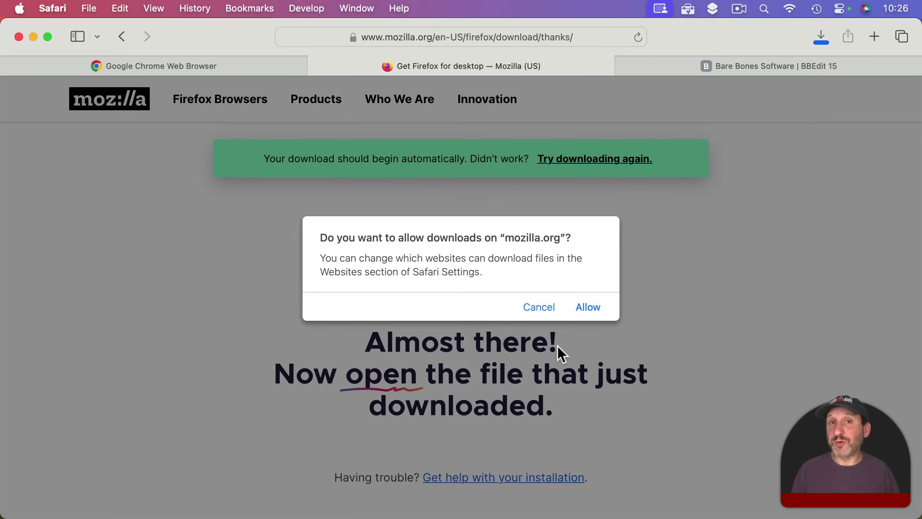
left_click(587, 307)
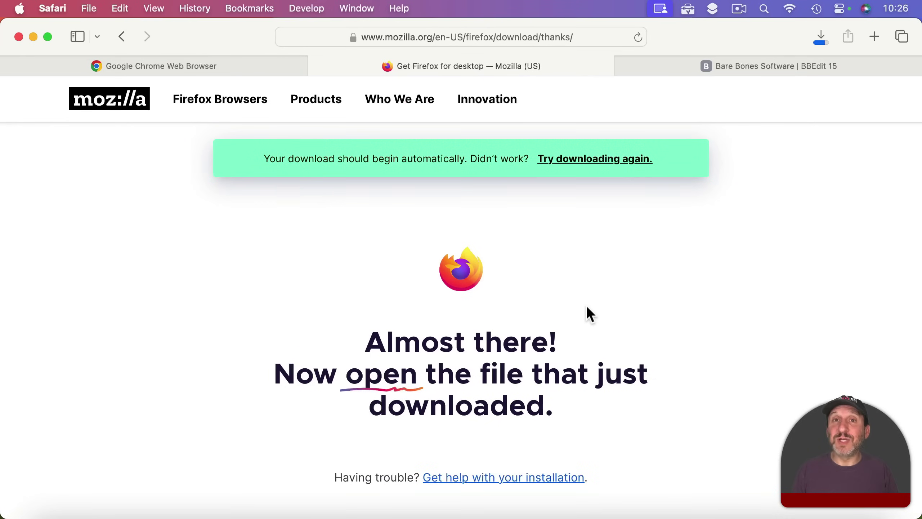
left_click(821, 37)
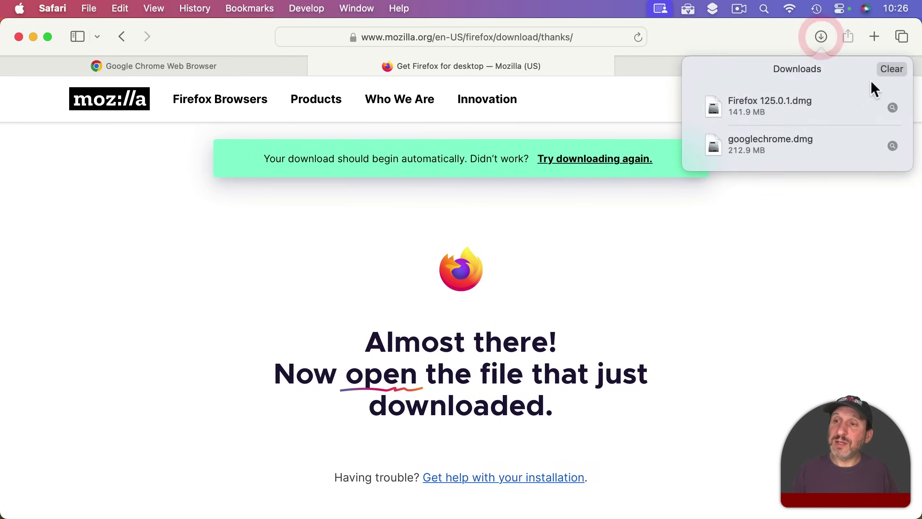
left_click(892, 107)
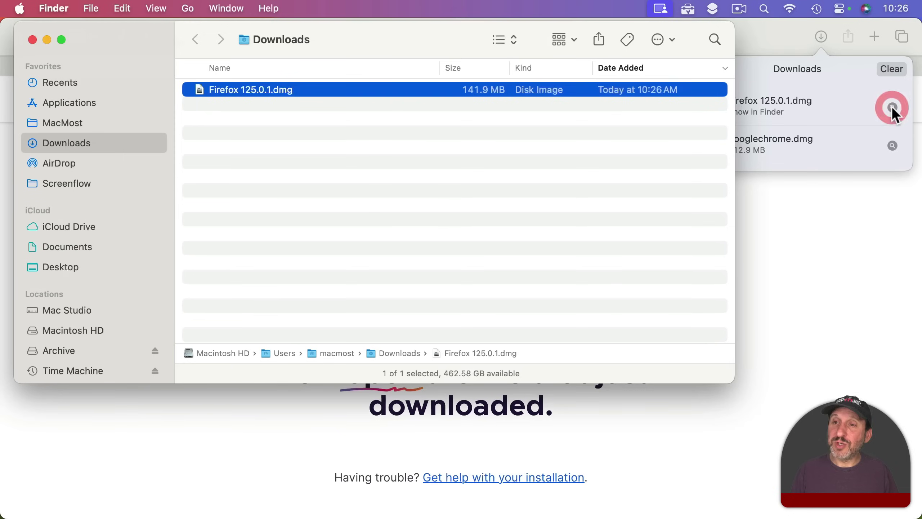
Open the Firefox 125.0.1.dmg disk image and select Firefox.app in its window
double_click(239, 91)
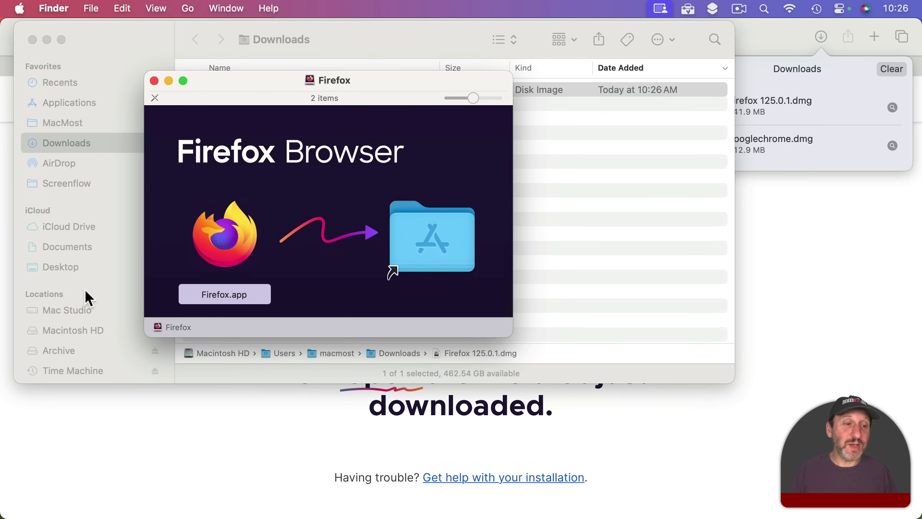
scroll(85, 289, "down", 5)
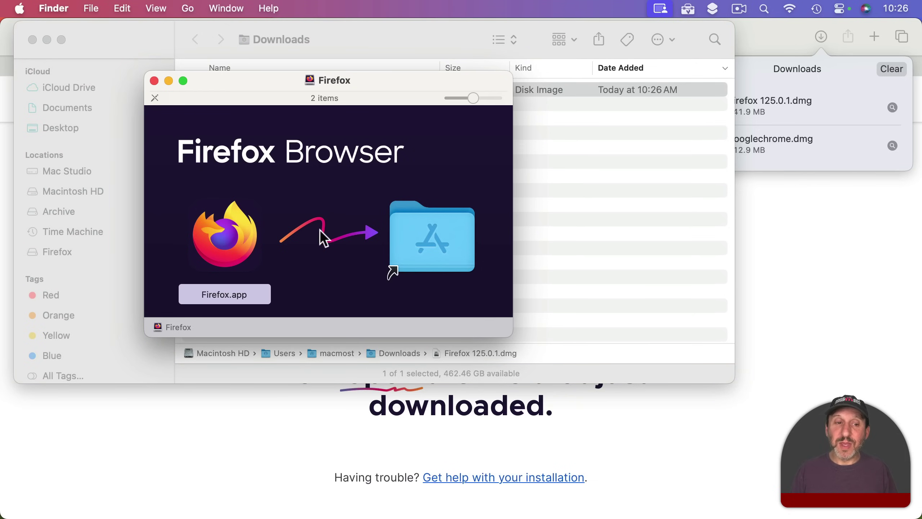
left_click(233, 241)
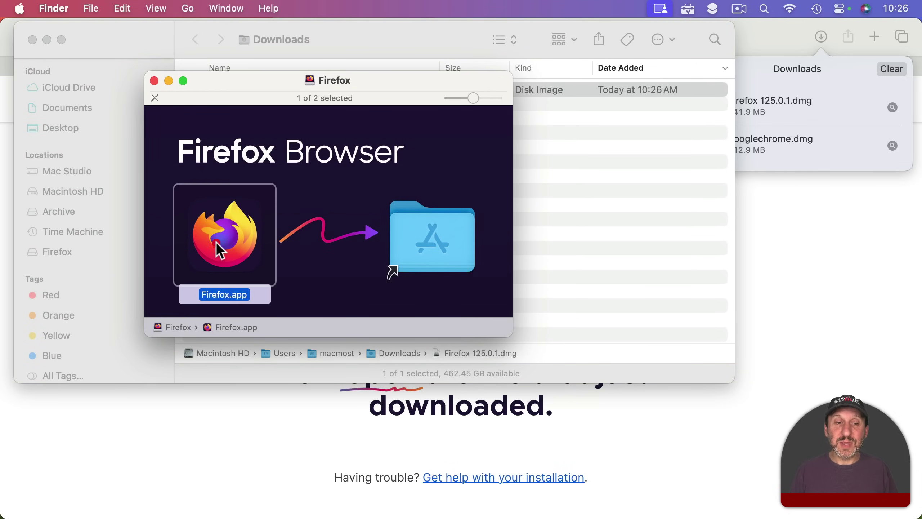
Copy Firefox.app from the disk image window into the Applications folder using the folder alias beside it
left_click(260, 298)
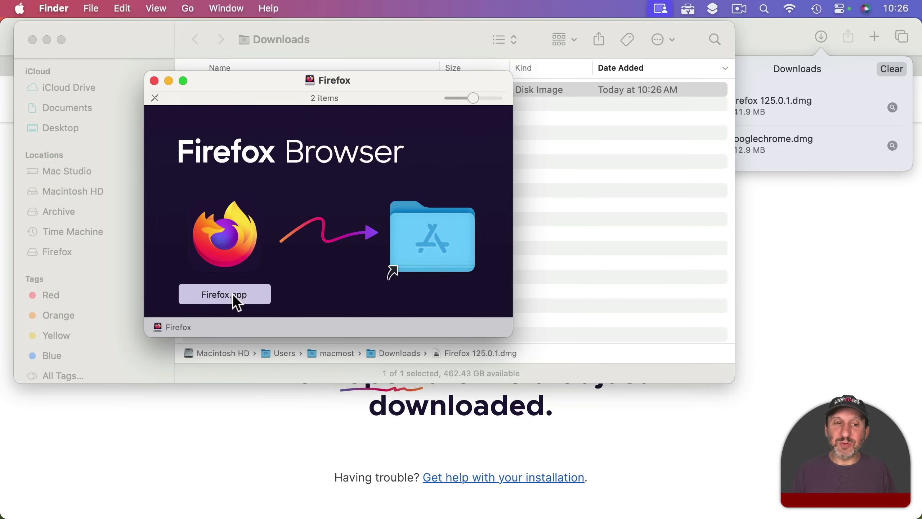
left_click(403, 241)
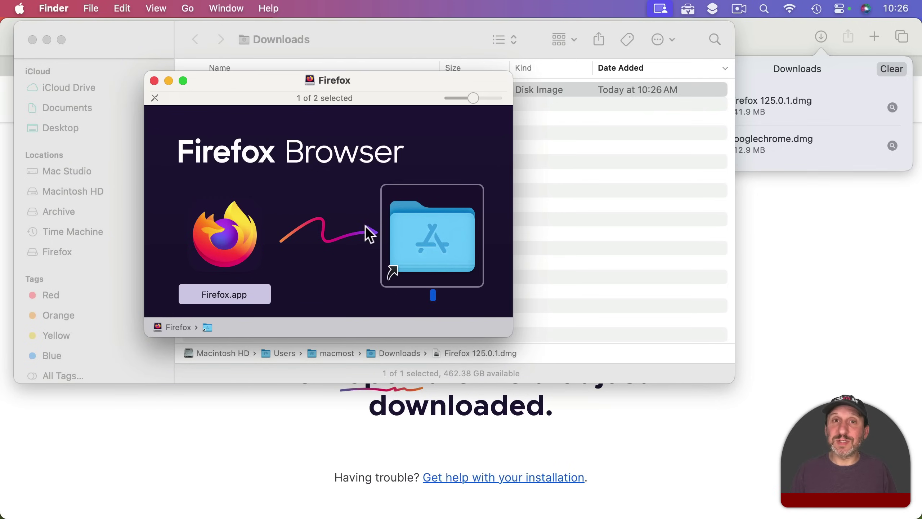
left_click(317, 261)
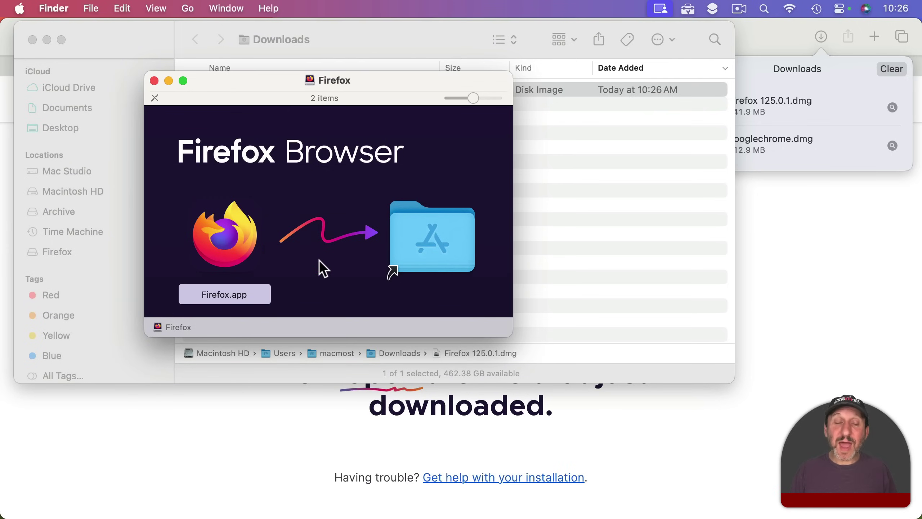
left_click(219, 238)
left_click_drag(221, 243, 445, 238)
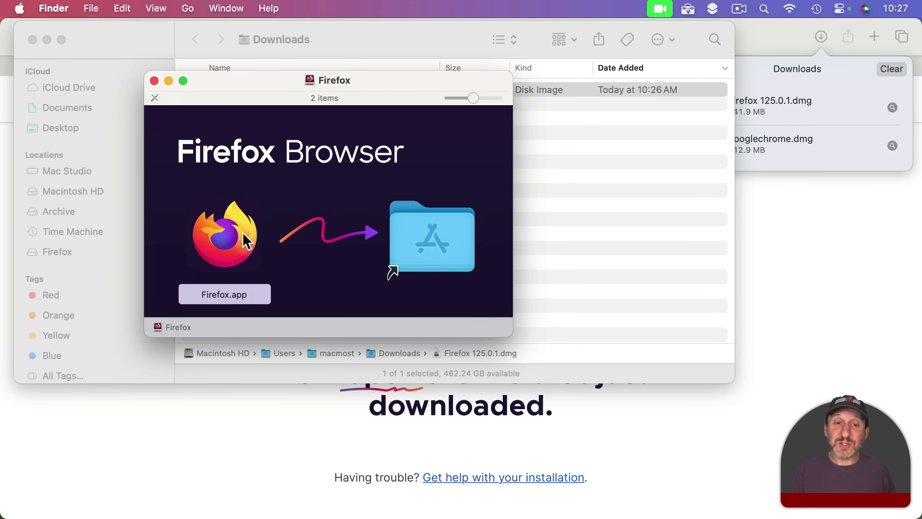
Close and eject the Firefox disk image, and move Firefox 125.0.1.dmg from Downloads to the Trash
left_click(154, 81)
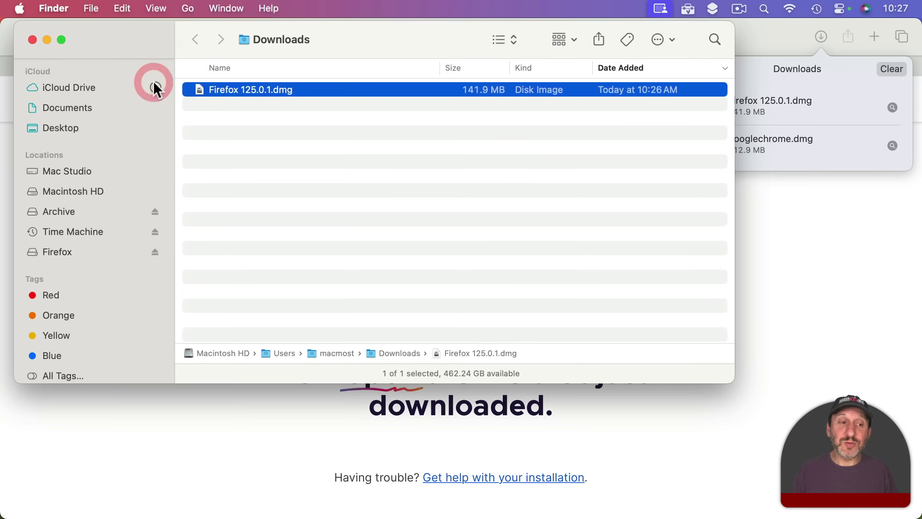
left_click(156, 253)
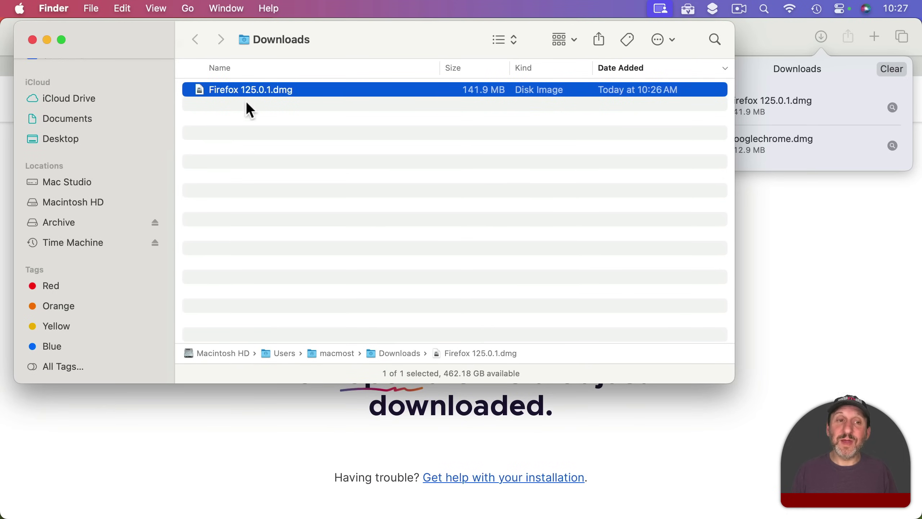
left_click_drag(229, 88, 874, 494)
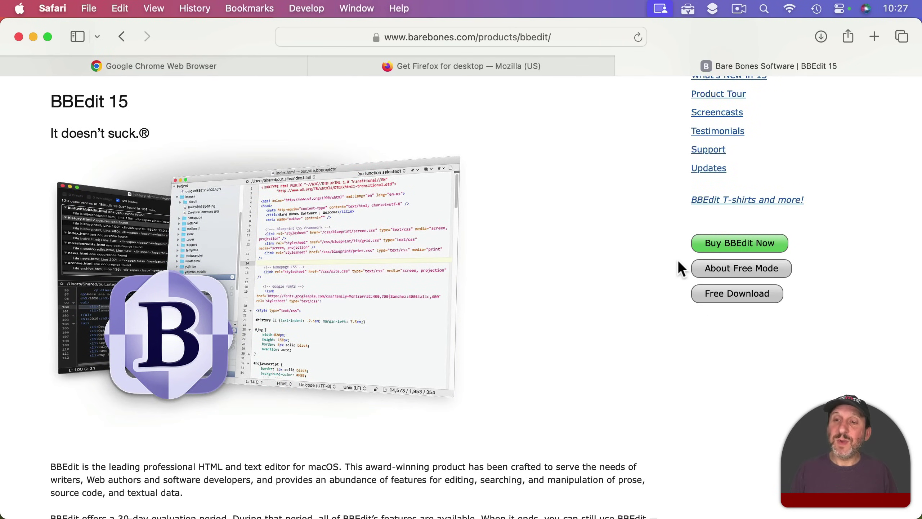
Download the free BBEdit from barebones.com in Safari, allowing the site's downloads, and reveal BBEdit_15.0.3.dmg in Finder
left_click(724, 294)
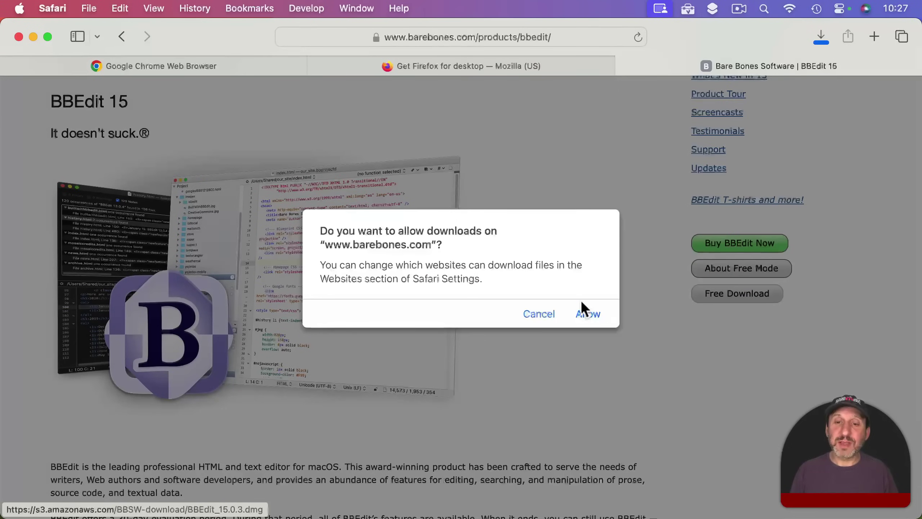
left_click(588, 313)
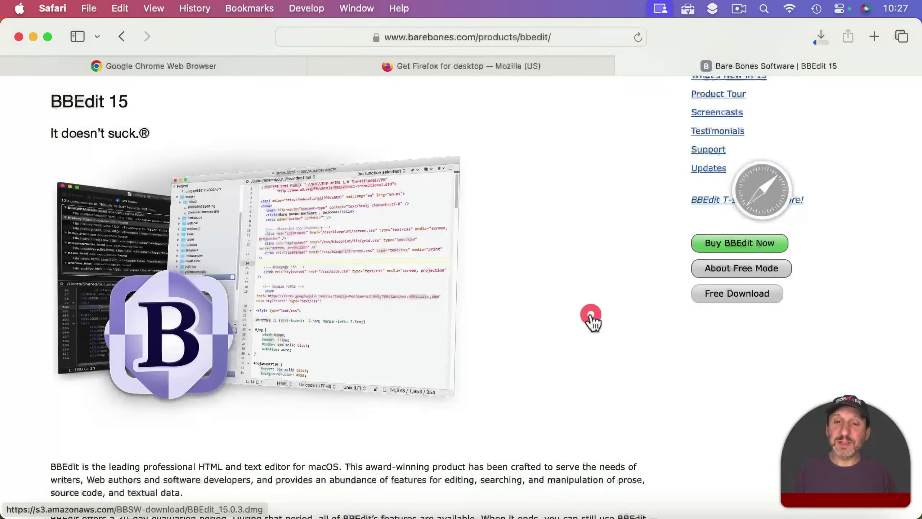
left_click(820, 36)
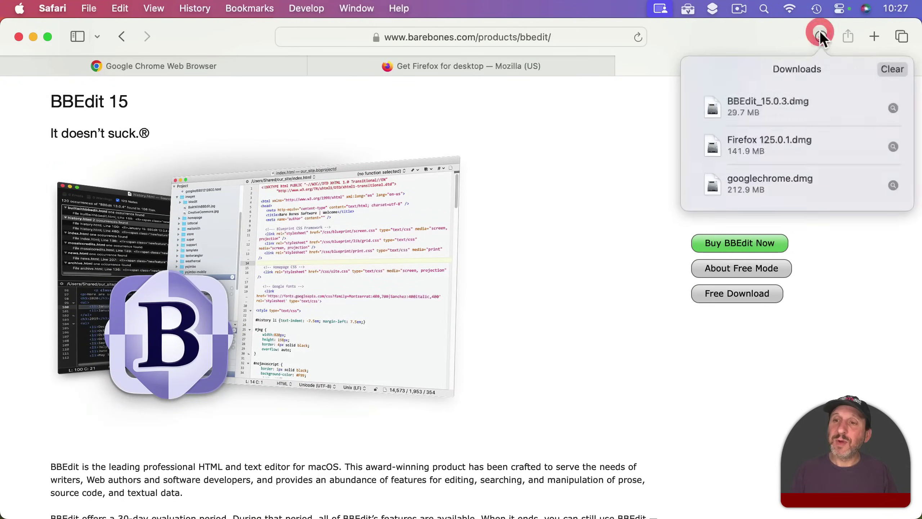
left_click(892, 107)
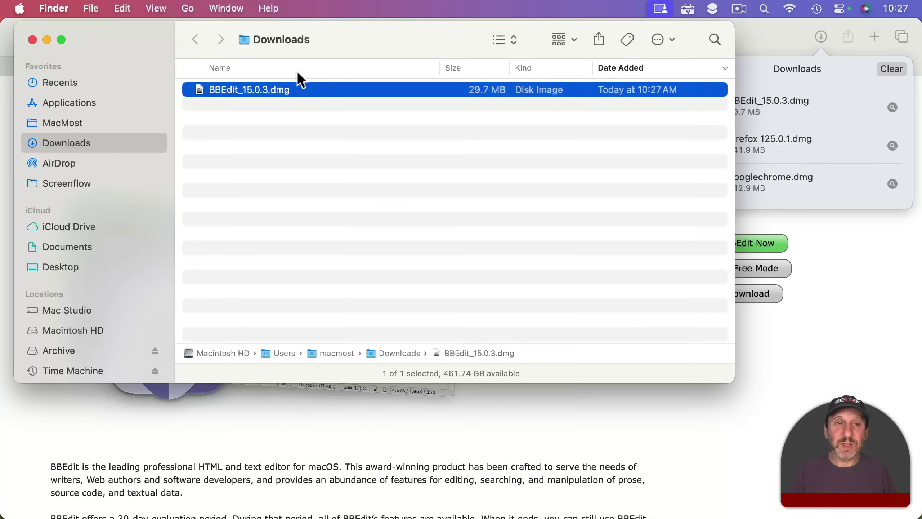
Open the BBEdit_15.0.3.dmg disk image and select BBEdit.app in its window
double_click(251, 95)
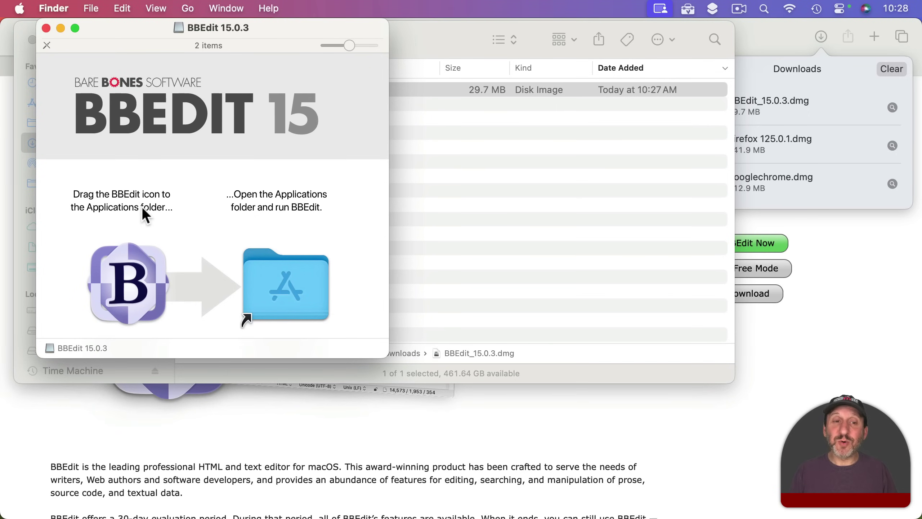
left_click(123, 293)
mouse_move(124, 293)
left_mouse_down()
mouse_move(275, 279)
mouse_move(120, 289)
mouse_move(136, 291)
left_mouse_up()
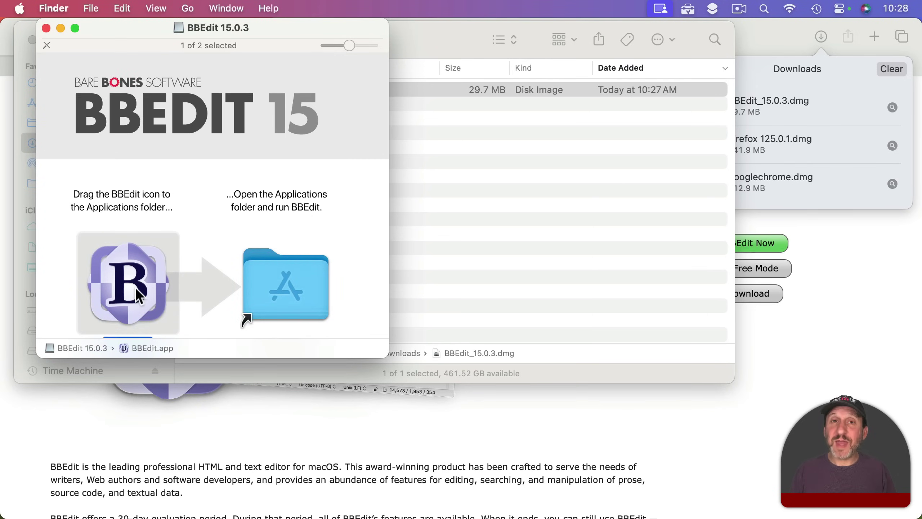